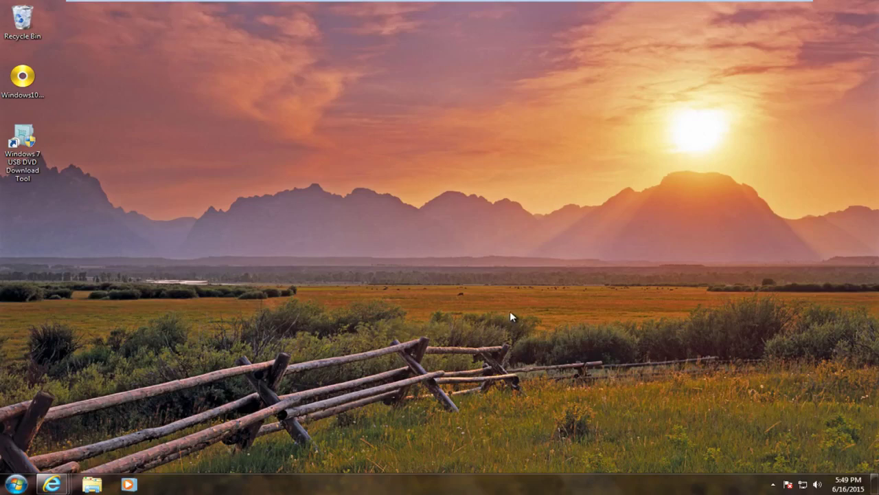
Step: Launch the Windows 7 USB DVD Download Tool from the desktop and allow it to make changes to the computer
{"action": "left_click", "coordinate": [26, 81]}
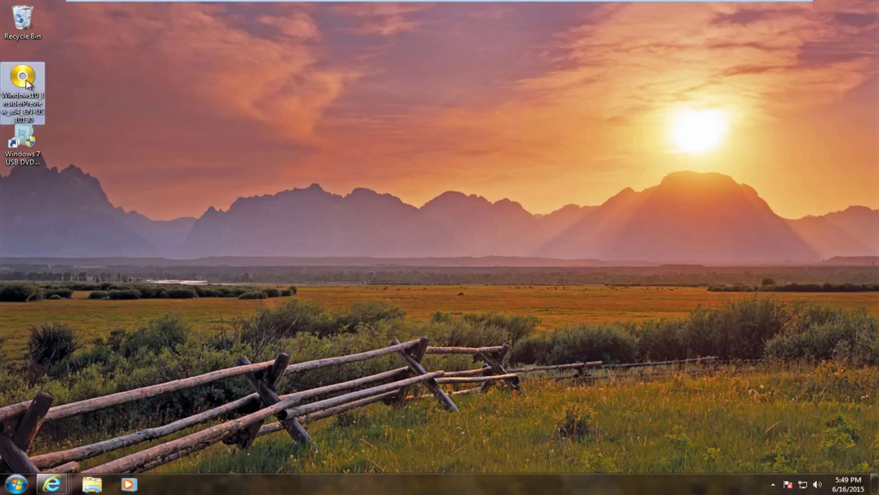
{"action": "left_click", "coordinate": [185, 159]}
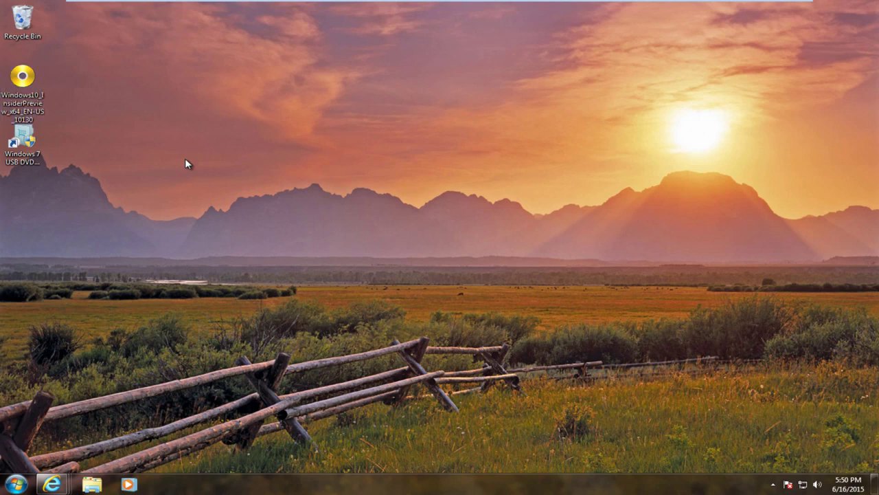
{"action": "left_click", "coordinate": [23, 141]}
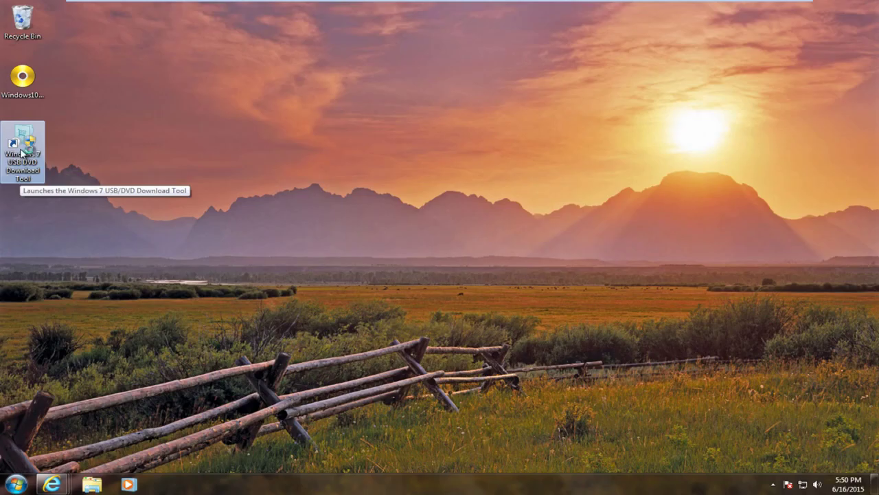
{"action": "double_click", "coordinate": [22, 154]}
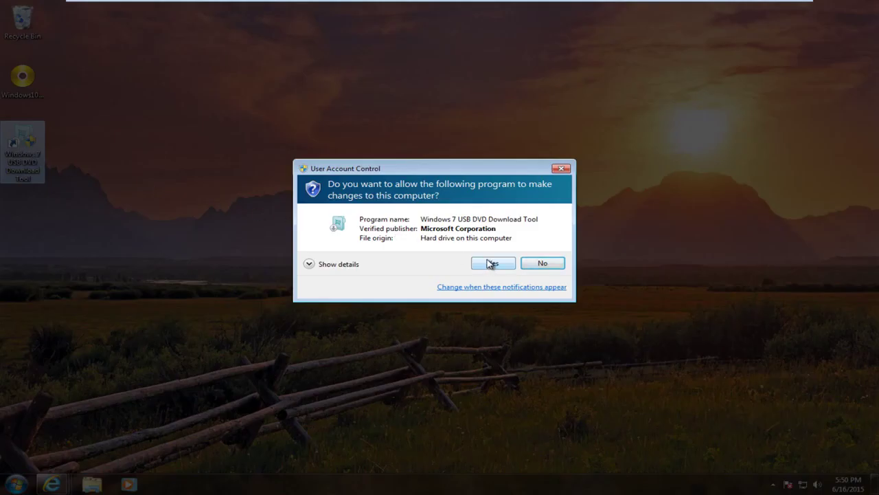
{"action": "left_click", "coordinate": [492, 264]}
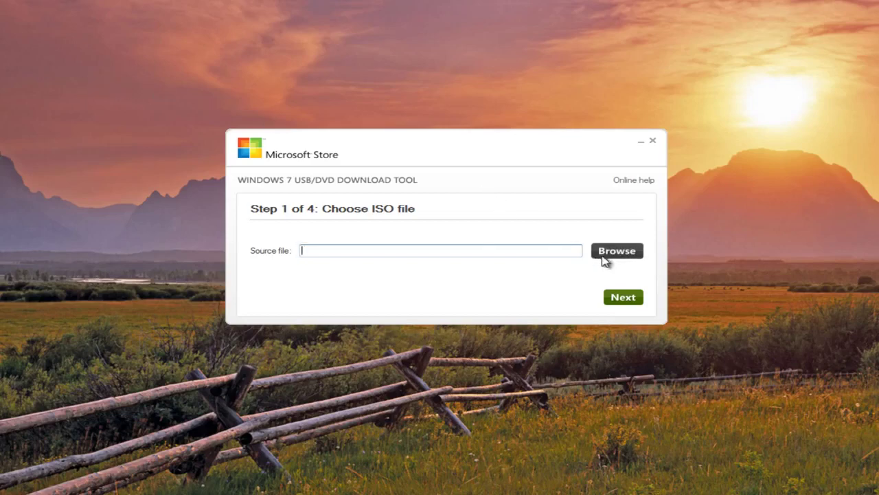
Step: Choose Windows10_InsiderPreview_x64_EN-US_10130 from the Desktop as the source ISO file and continue to the media type selection
{"action": "left_click", "coordinate": [614, 252]}
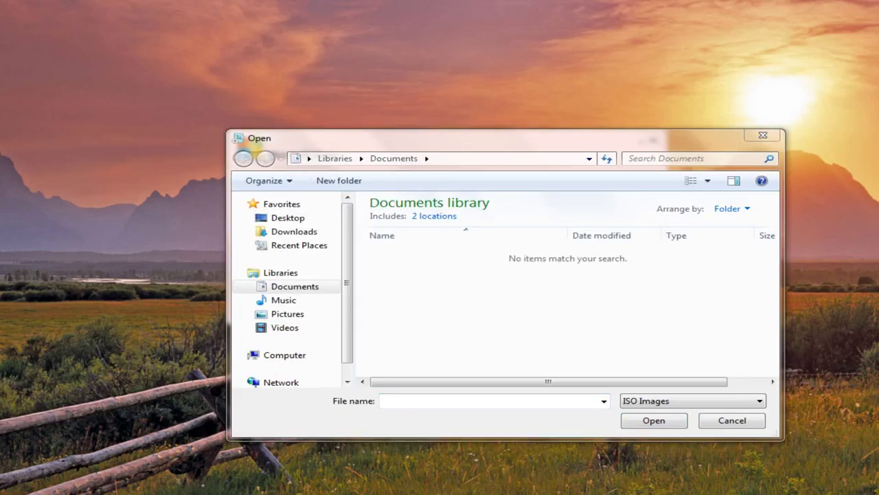
{"action": "left_click", "coordinate": [287, 220]}
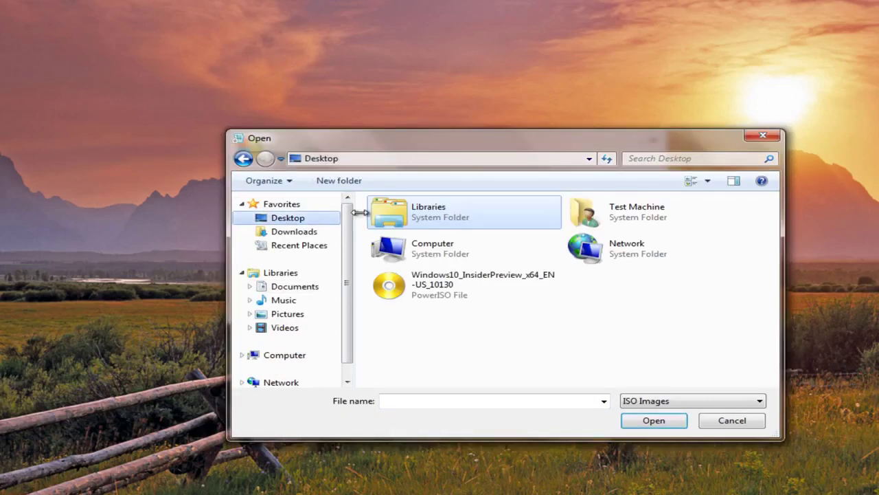
{"action": "left_click", "coordinate": [446, 292]}
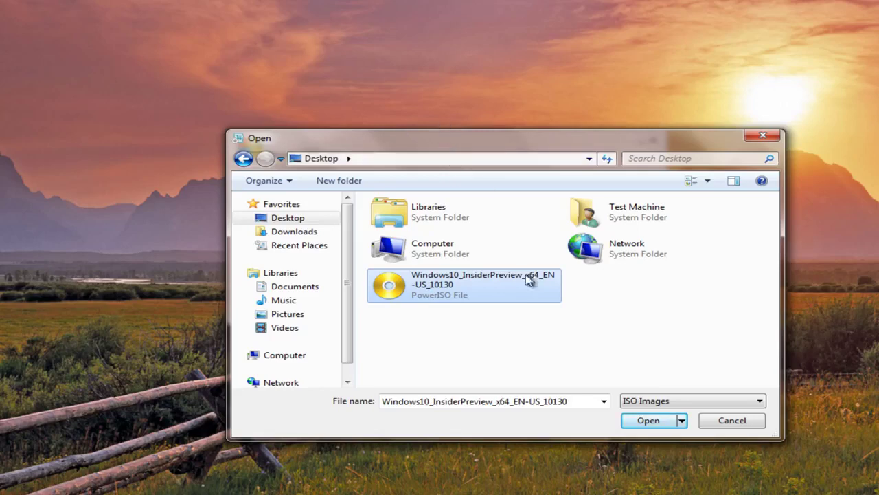
{"action": "left_click", "coordinate": [648, 420]}
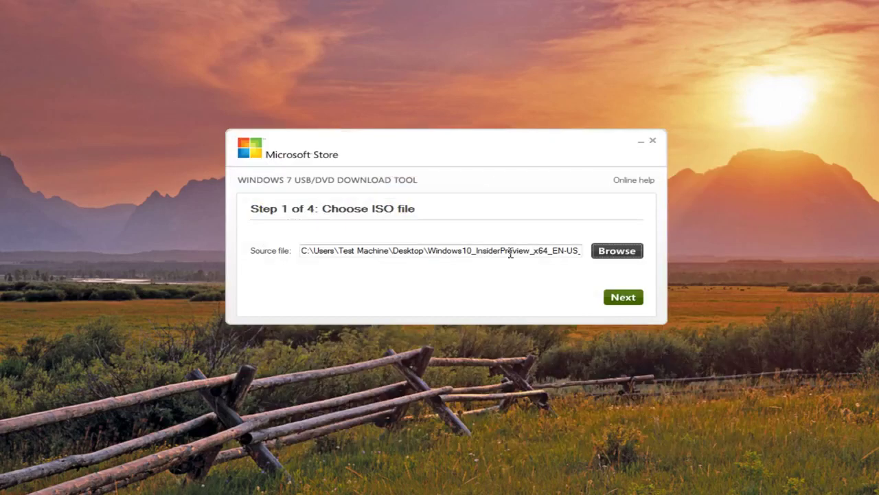
{"action": "left_click", "coordinate": [626, 303]}
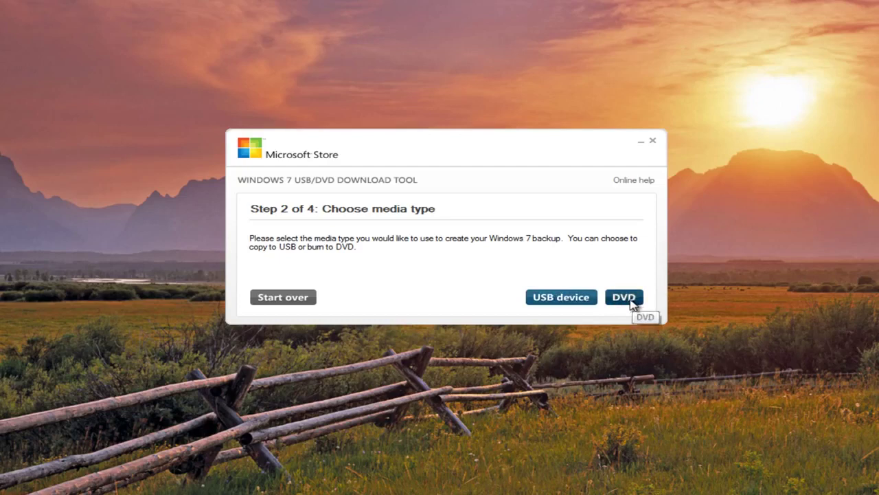
Step: Choose a USB device as the media type and select the F:\ (FLASH DRIVE) as the target
{"action": "left_click", "coordinate": [558, 300]}
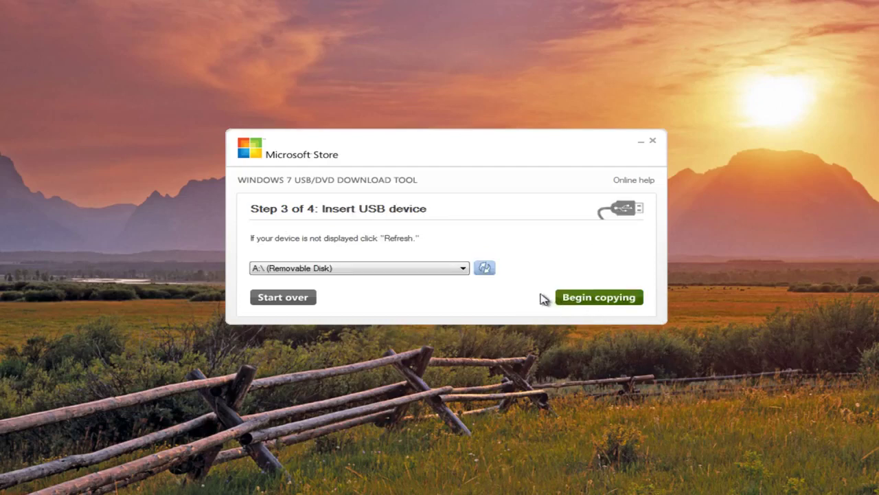
{"action": "left_click", "coordinate": [463, 269]}
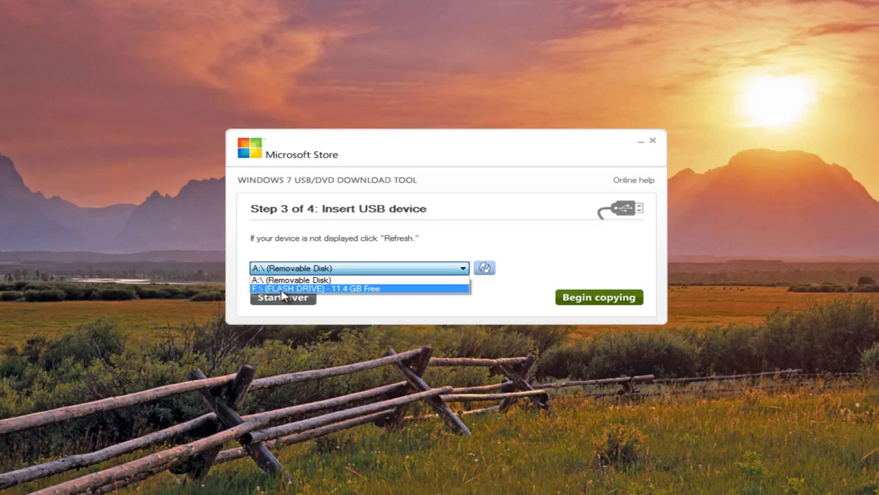
{"action": "left_click", "coordinate": [285, 289]}
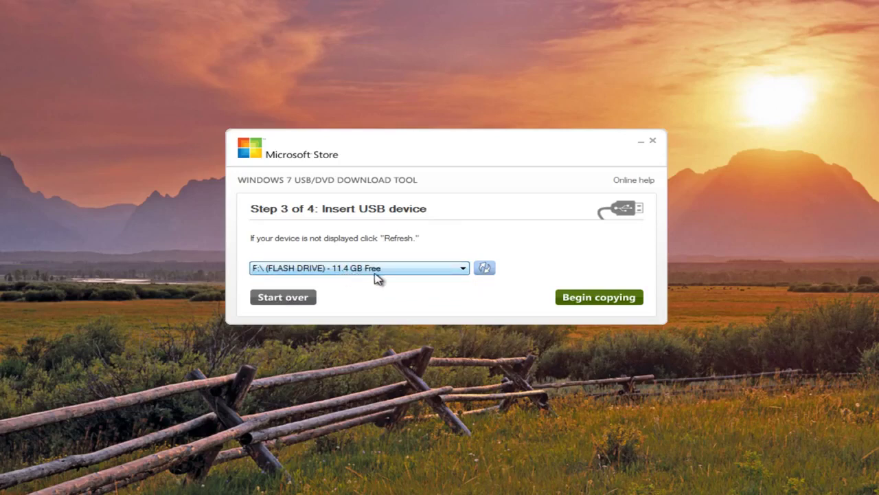
Step: Begin copying to the flash drive and agree to erase all of its contents
{"action": "left_click", "coordinate": [579, 297]}
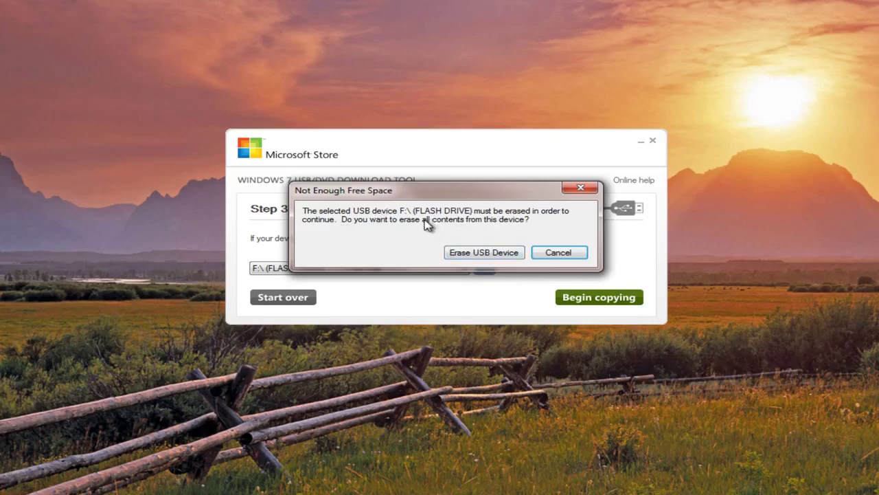
{"action": "left_click", "coordinate": [465, 255]}
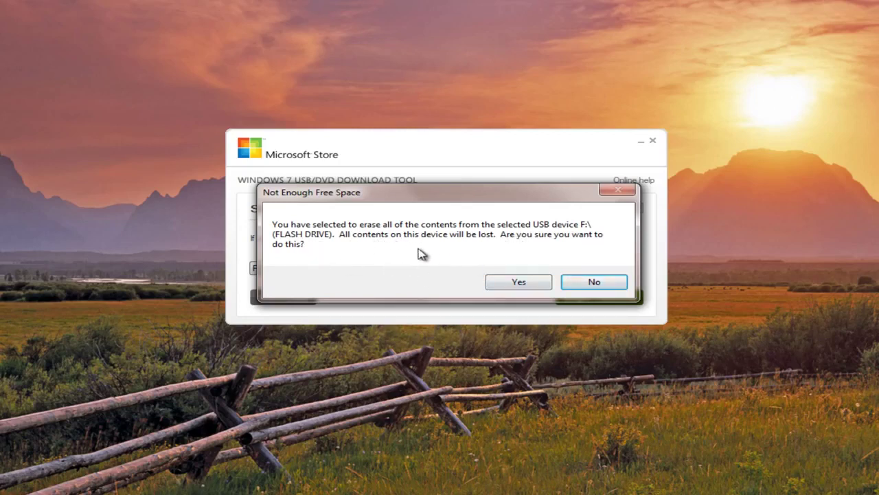
{"action": "left_click", "coordinate": [505, 284]}
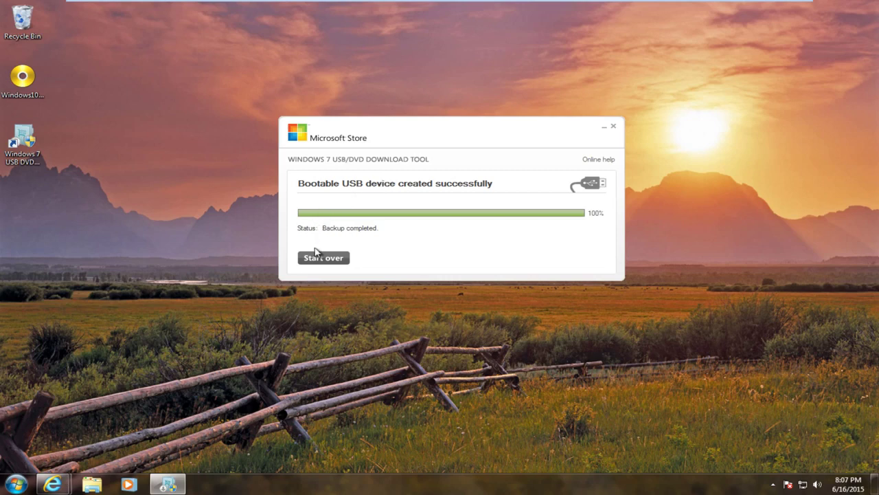
Step: Close the download tool and restart the computer
{"action": "left_click", "coordinate": [614, 129]}
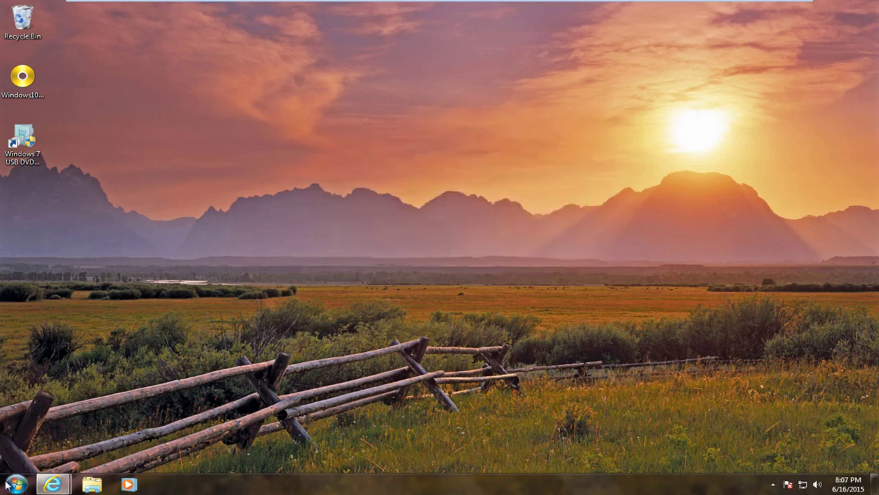
{"action": "left_click", "coordinate": [7, 484]}
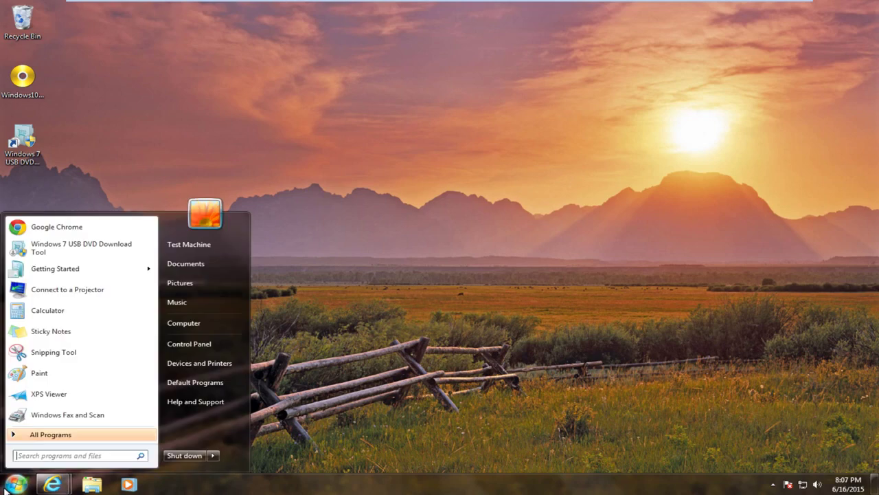
{"action": "left_click", "coordinate": [212, 454]}
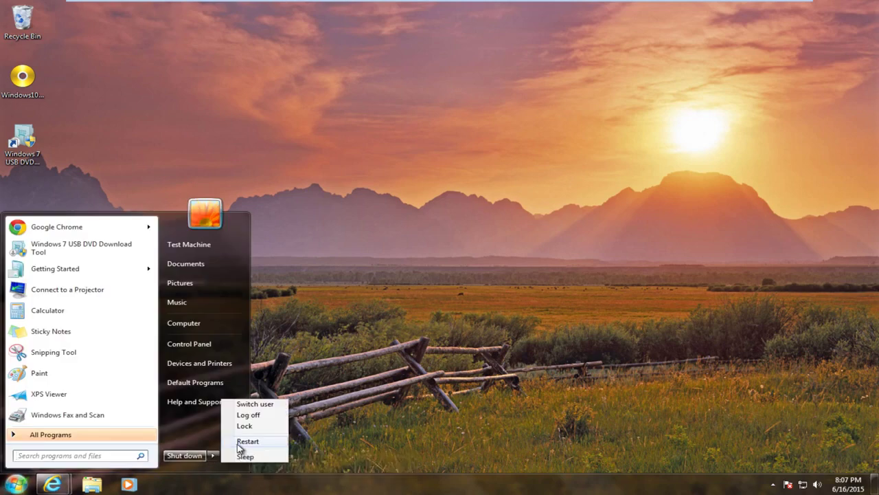
{"action": "left_click", "coordinate": [239, 443]}
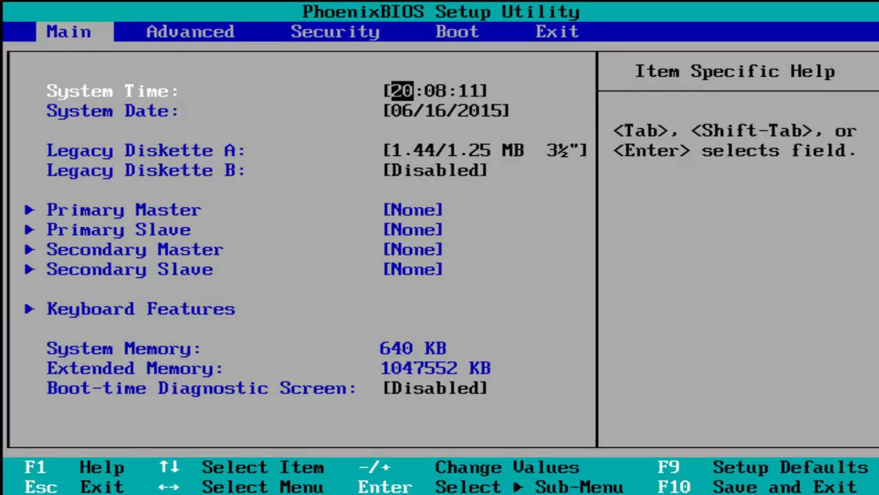
Step: Open the BIOS Boot settings and examine the order of the boot devices
{"action": "key", "text": "Right"}
{"action": "key", "text": "Right"}
{"action": "key", "text": "Right"}
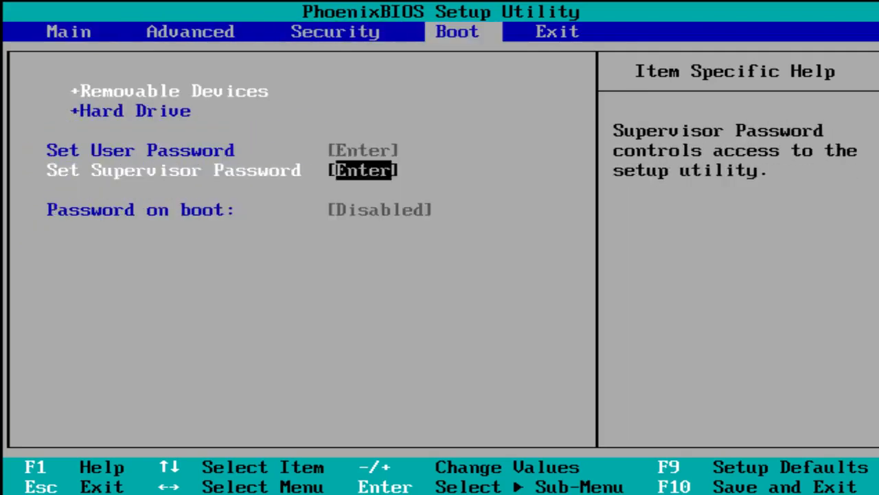
{"action": "key", "text": "Down"}
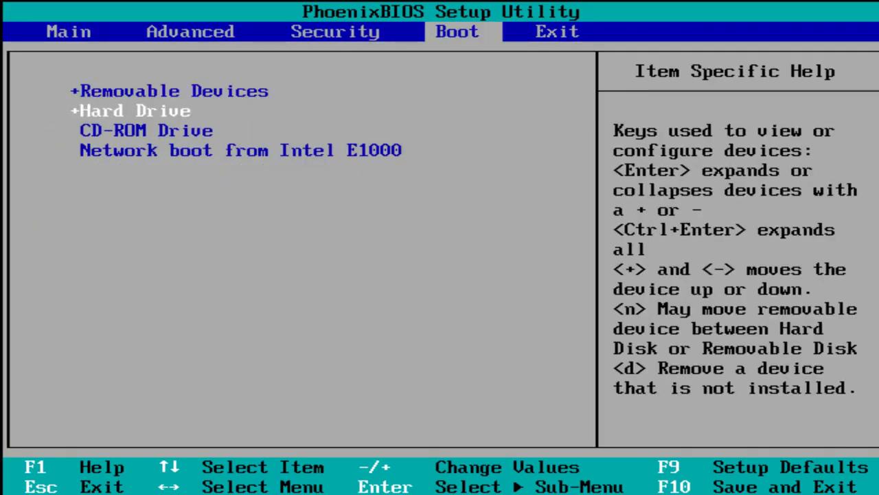
{"action": "key", "text": "Up"}
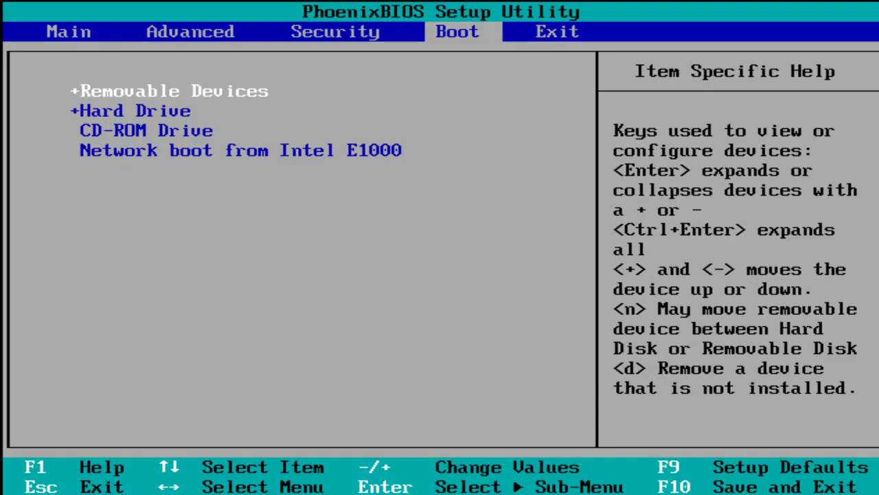
{"action": "key", "text": "Down"}
{"action": "key", "text": "Down"}
{"action": "key", "text": "Up"}
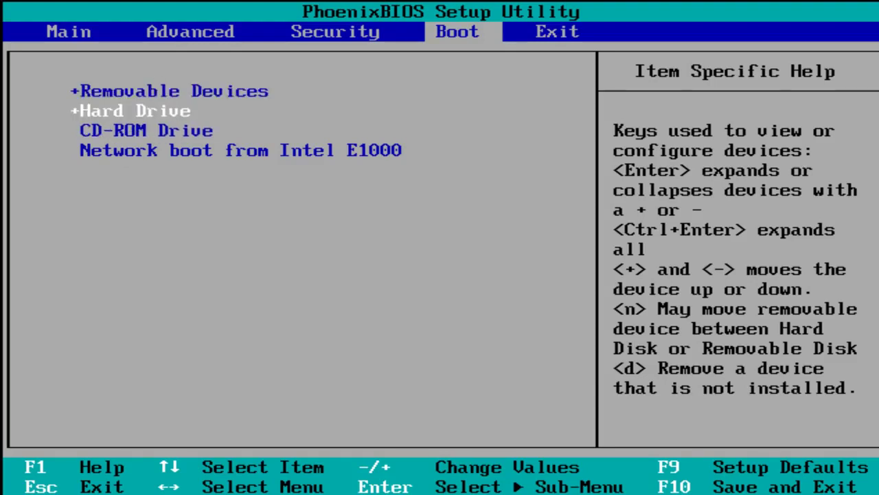
{"action": "key", "text": "Up"}
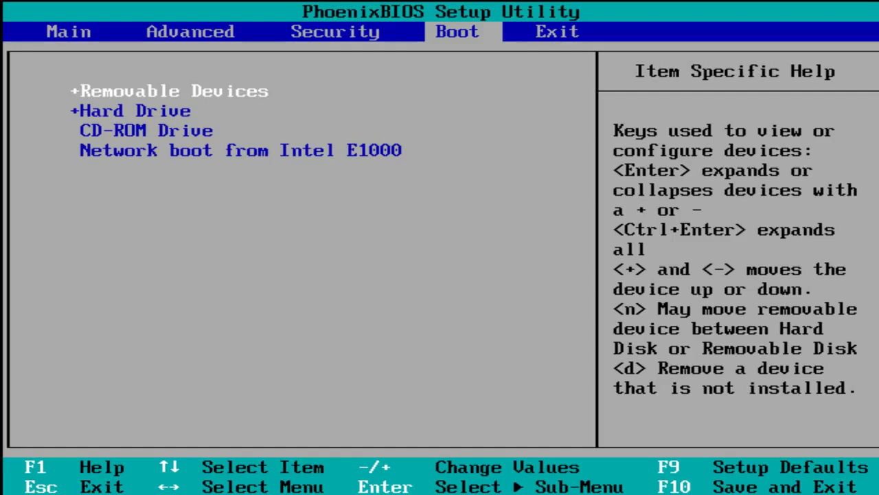
Step: Try moving Hard Drive above Removable Devices in the boot order, and return it to second place
{"action": "key", "text": "Down"}
{"action": "key", "text": "plus"}
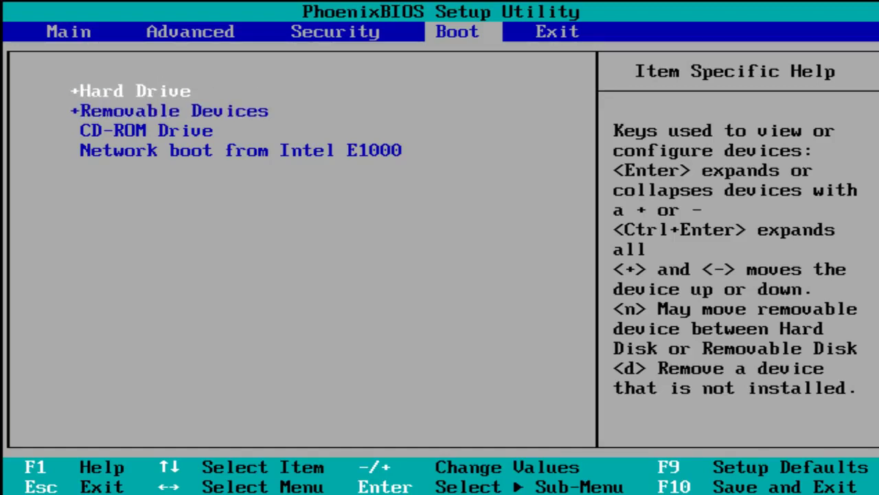
{"action": "key", "text": "minus"}
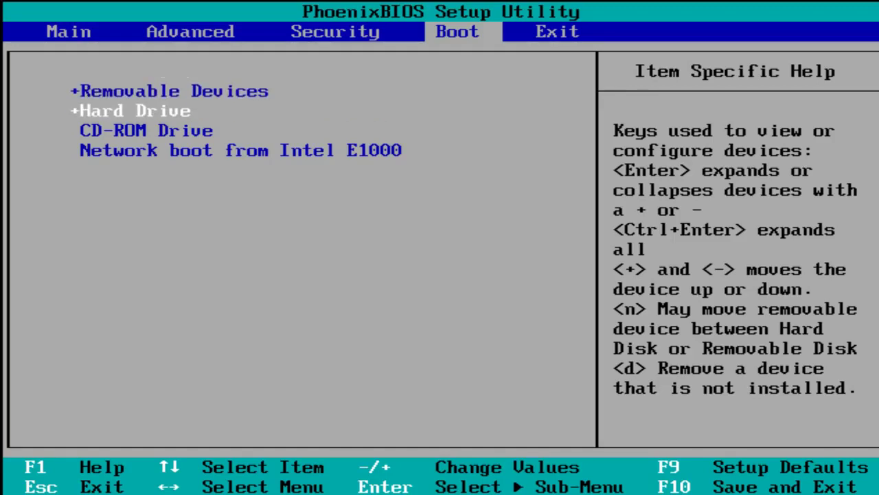
Step: Review the Removable Devices, Hard Drive and CD-ROM Drive entries in the boot order
{"action": "key", "text": "Up"}
{"action": "key", "text": "Down"}
{"action": "key", "text": "Up"}
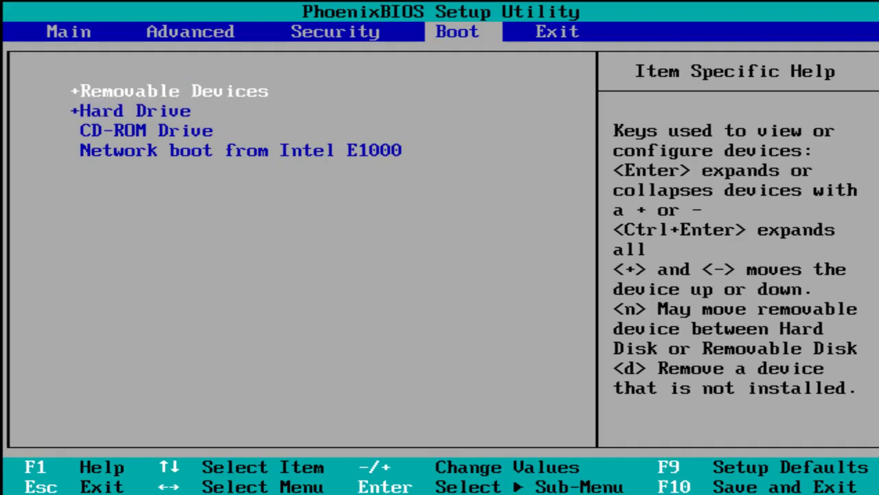
{"action": "key", "text": "Down"}
{"action": "key", "text": "Down"}
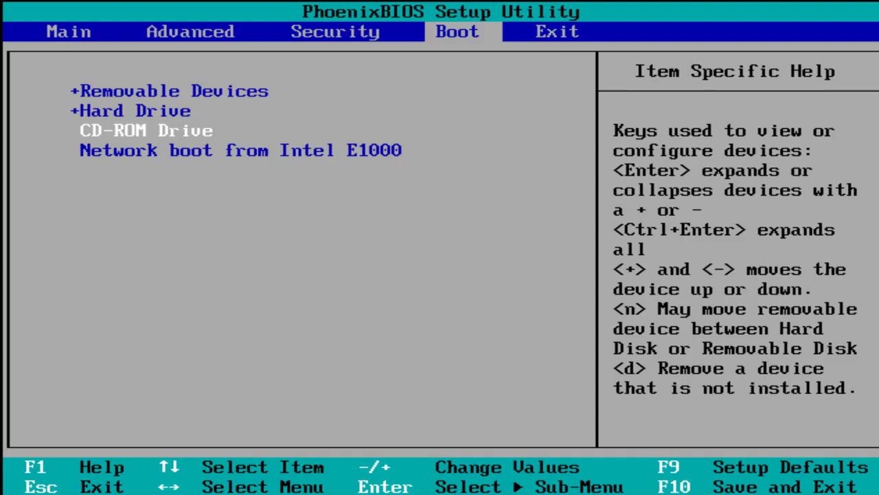
{"action": "key", "text": "Up"}
{"action": "key", "text": "Up"}
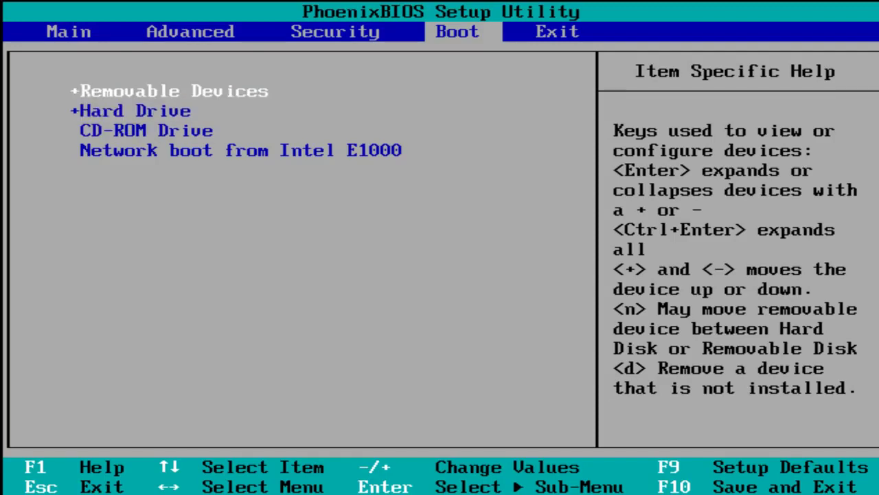
{"action": "key", "text": "Down"}
{"action": "key", "text": "Up"}
{"action": "key", "text": "Down"}
{"action": "key", "text": "Up"}
Step: Exit the BIOS setup with the Exit Saving Changes option
{"action": "key", "text": "Right"}
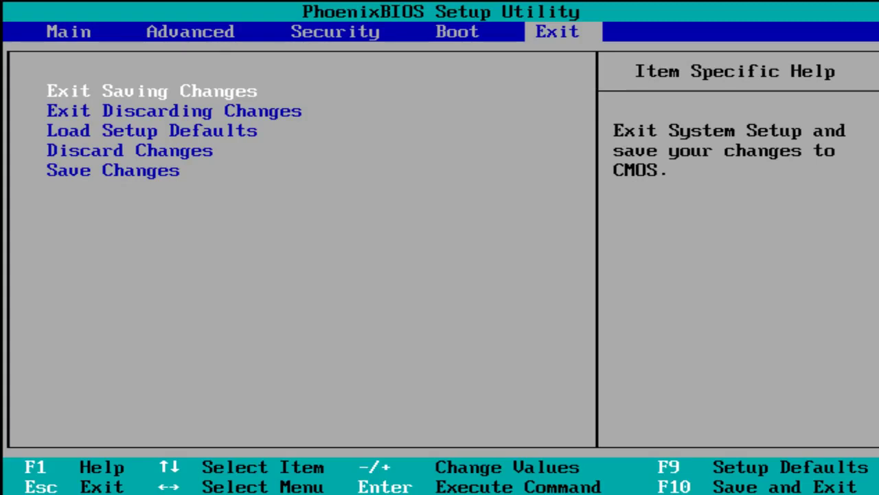
{"action": "key", "text": "Return"}
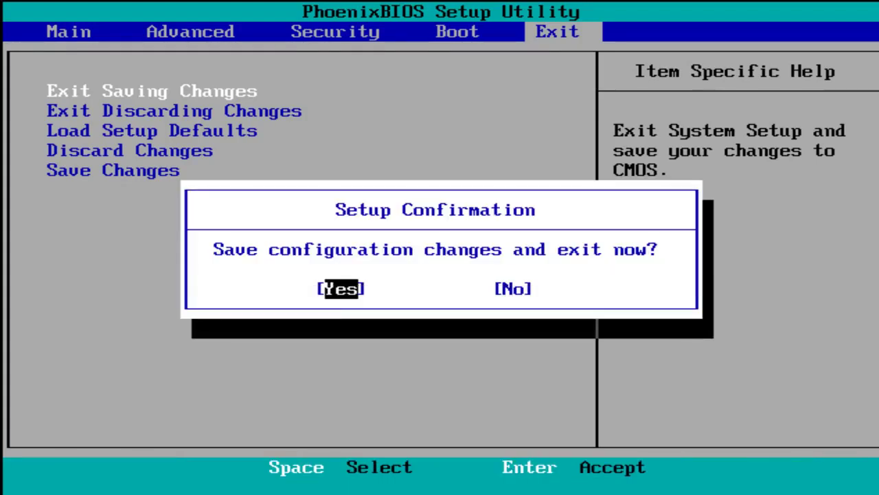